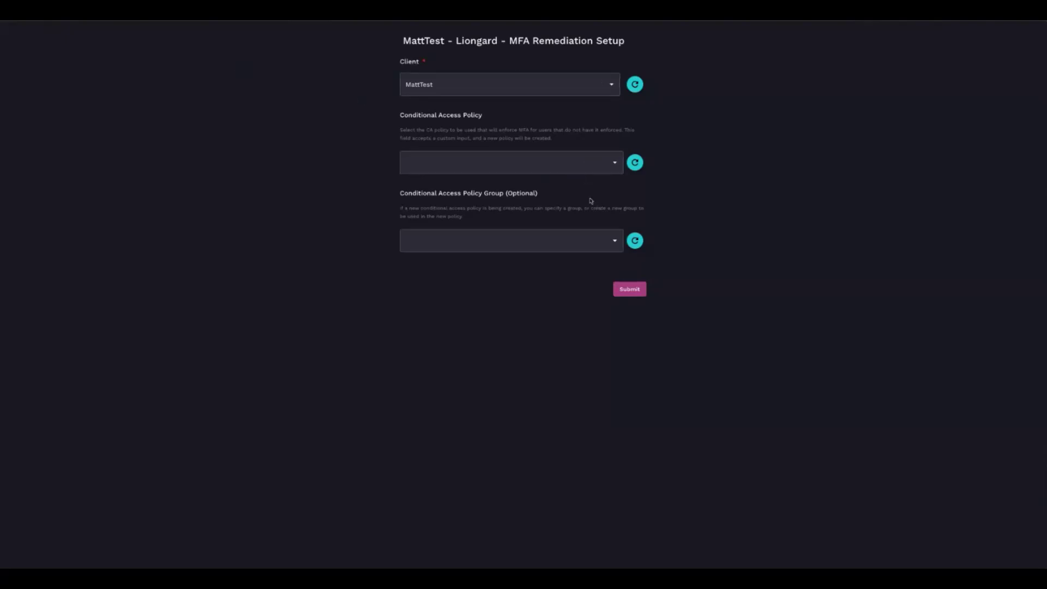
- Browse the Conditional Access Policy list without choosing, then set the group to Liongard - Enforce MFA
{"action": "left_click", "coordinate": [582, 165]}
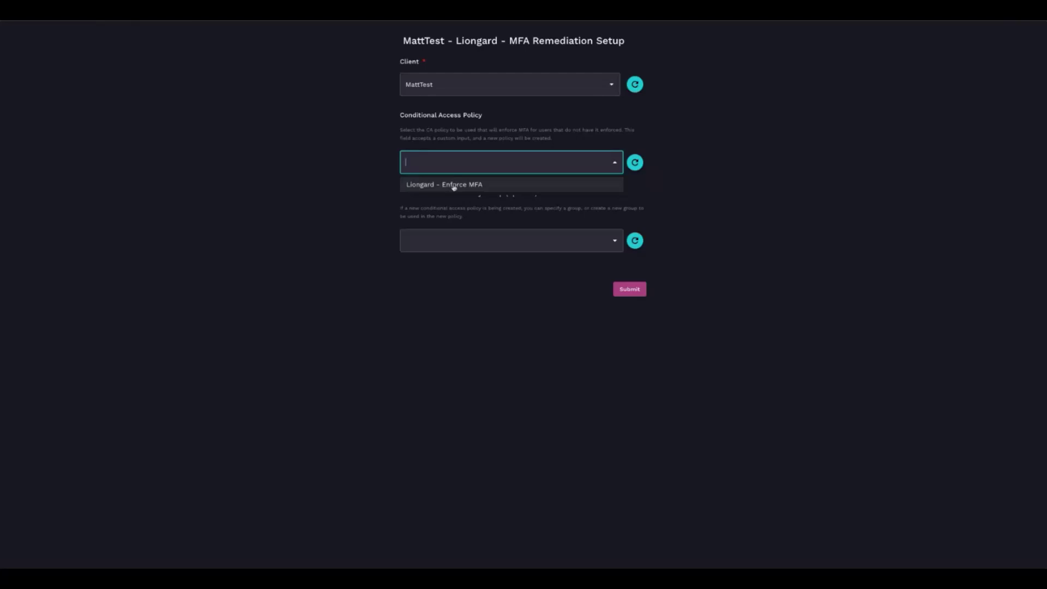
{"action": "left_click", "coordinate": [524, 168]}
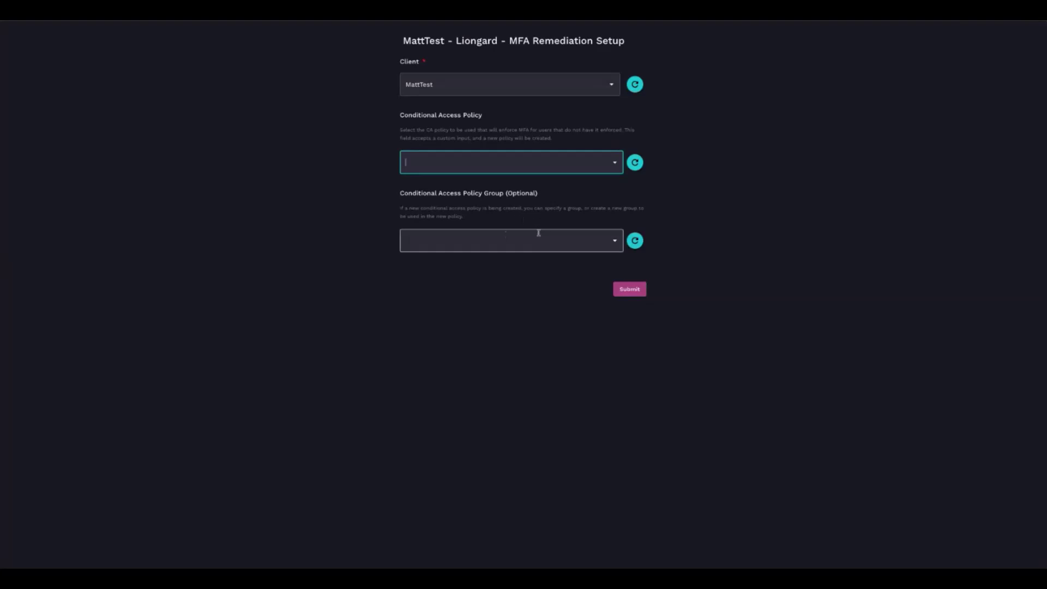
{"action": "left_click", "coordinate": [505, 243]}
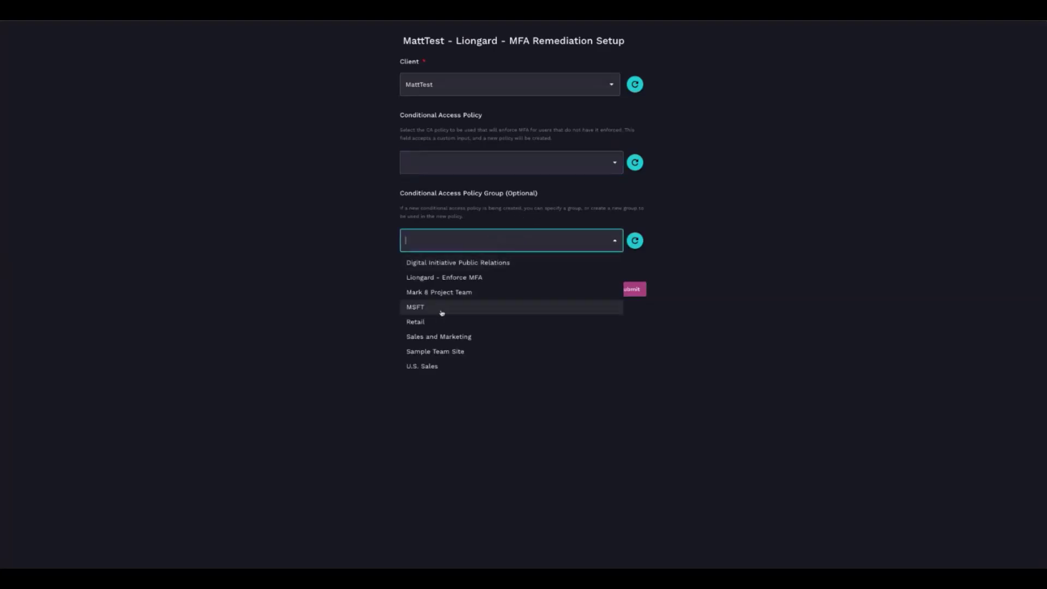
{"action": "left_click", "coordinate": [426, 278]}
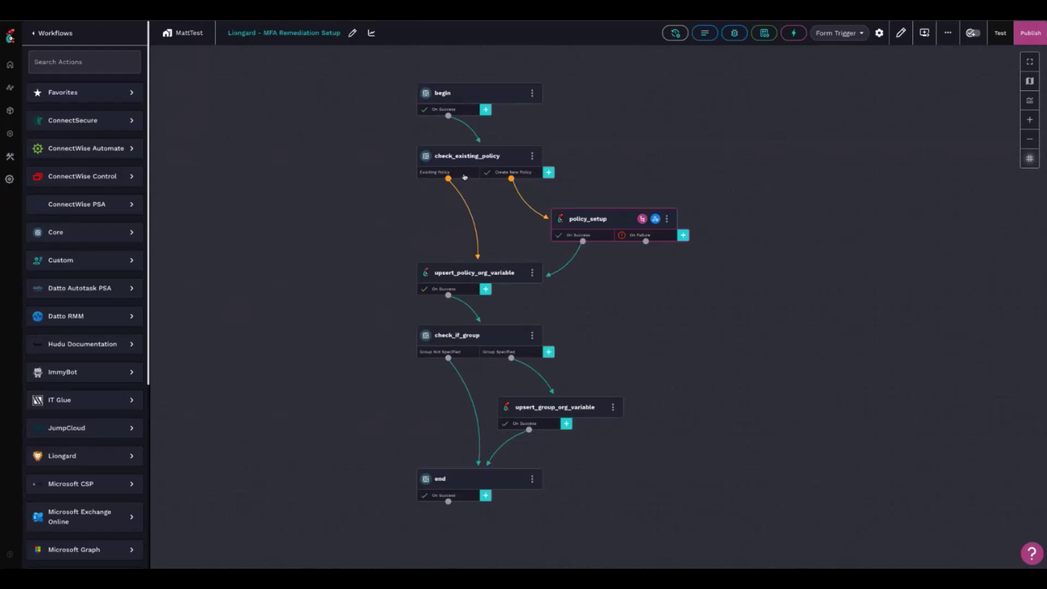
- Inspect the Existing Policy transition's custom condition that regex-matches CTX.ca_policy
{"action": "left_click", "coordinate": [464, 177]}
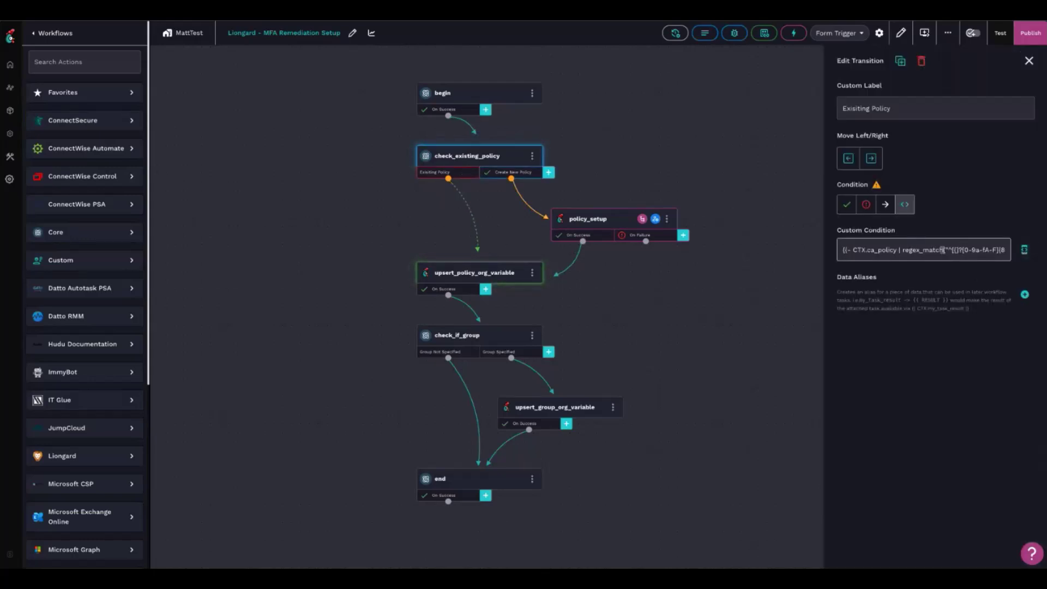
{"action": "left_click", "coordinate": [1019, 249]}
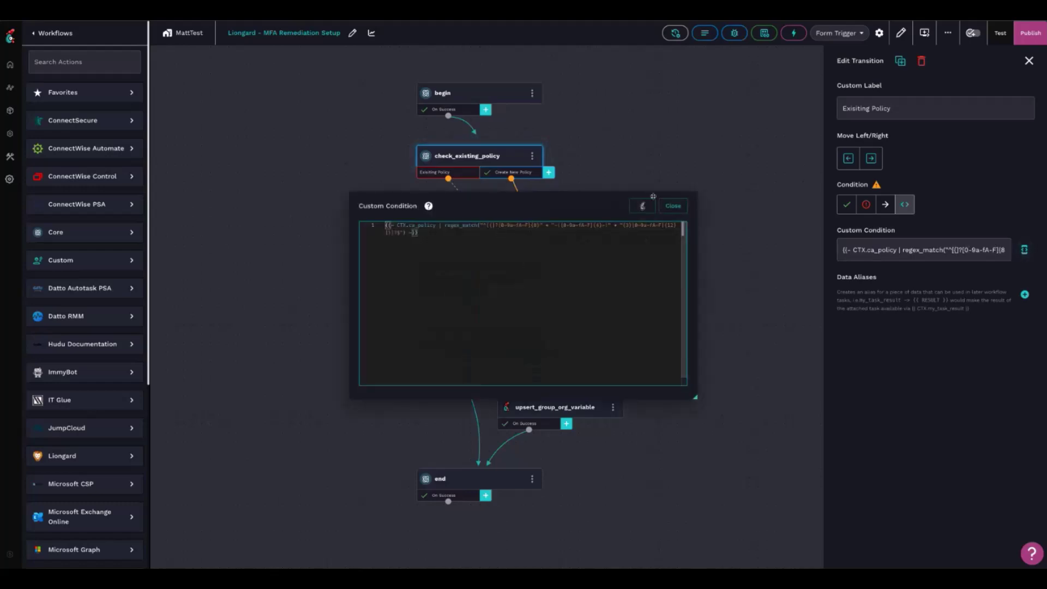
{"action": "left_click", "coordinate": [673, 205]}
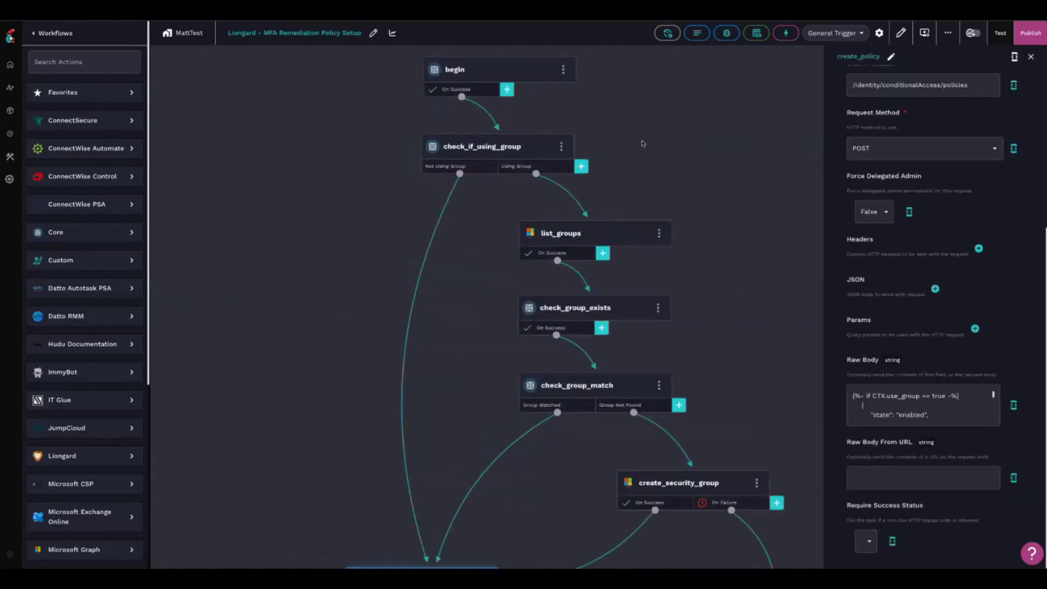
- Scroll through the create_policy step's POST request settings in the Policy Setup workflow
{"action": "scroll", "coordinate": [472, 101], "scroll_direction": "up", "scroll_amount": 1}
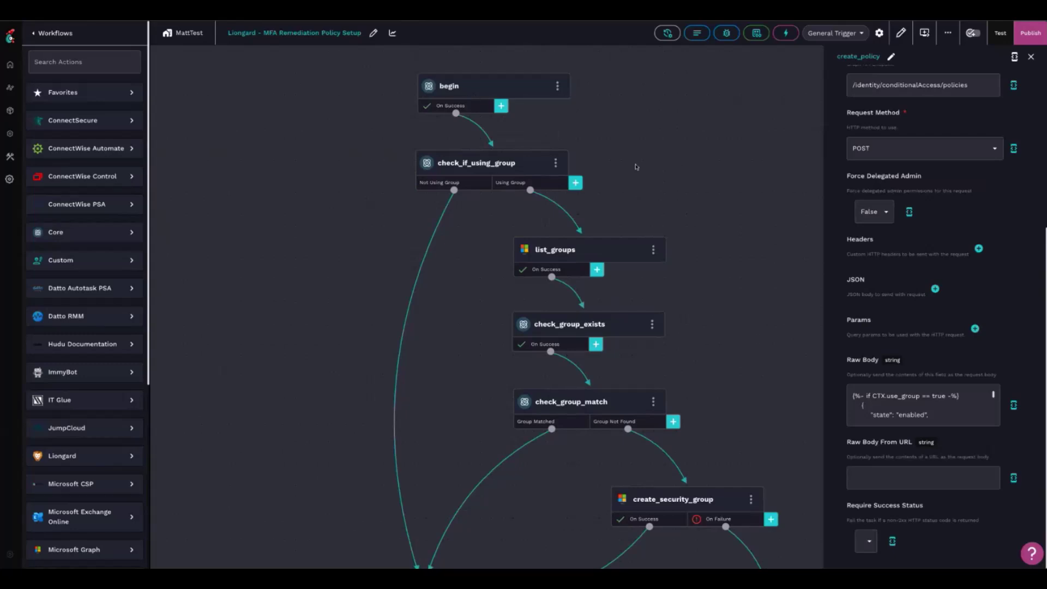
{"action": "scroll", "coordinate": [636, 166], "scroll_direction": "down", "scroll_amount": 1}
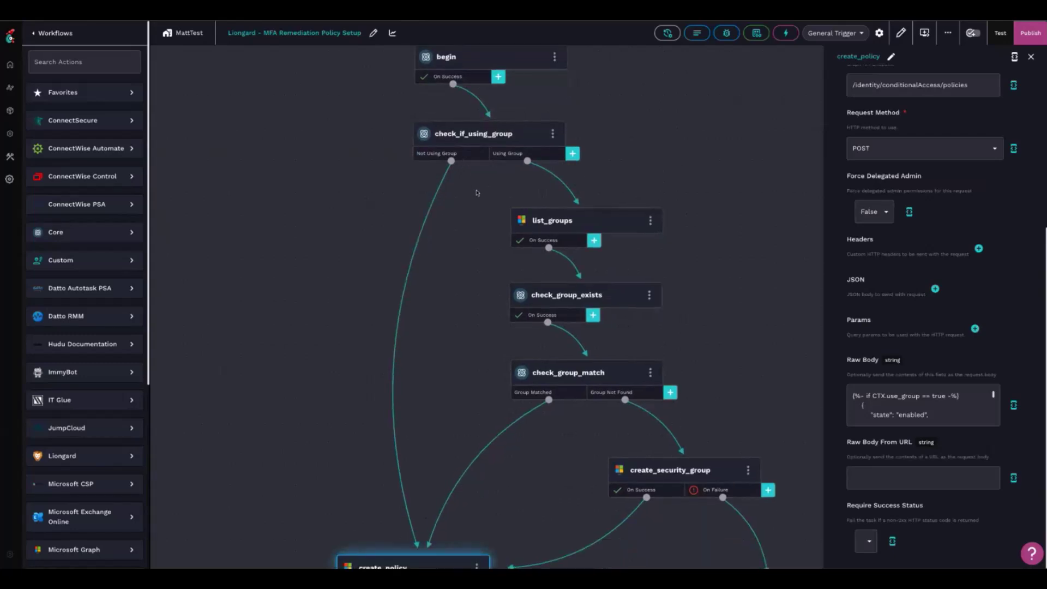
{"action": "scroll", "coordinate": [477, 188], "scroll_direction": "down", "scroll_amount": 1}
{"action": "scroll", "coordinate": [465, 191], "scroll_direction": "down", "scroll_amount": 1}
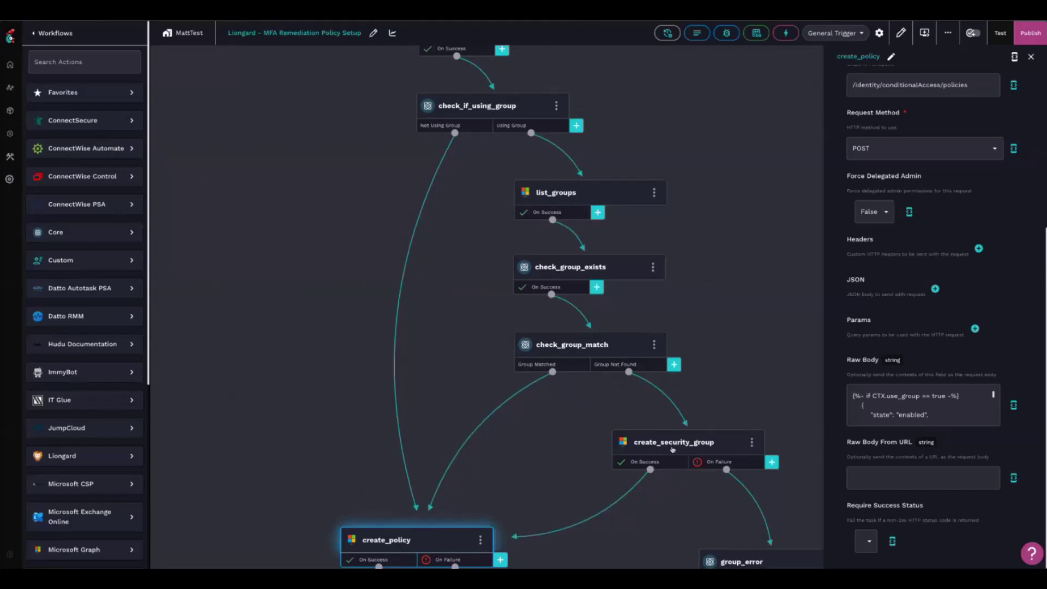
{"action": "scroll", "coordinate": [616, 406], "scroll_direction": "down", "scroll_amount": 3}
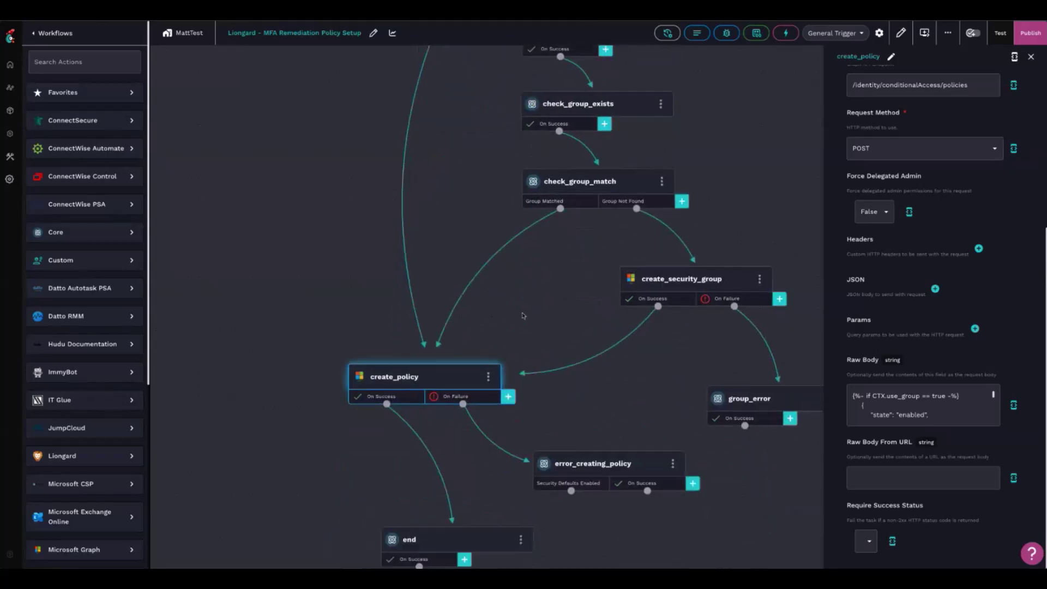
- Read the create_policy step's full Raw Body JSON, then recentre the step on the canvas
{"action": "left_click", "coordinate": [1013, 406]}
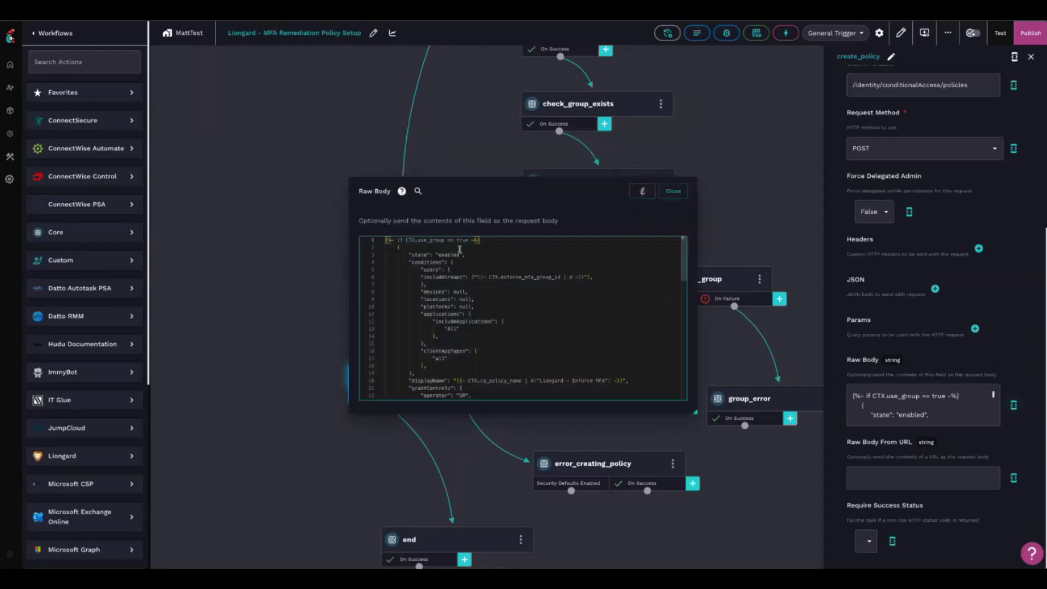
{"action": "scroll", "coordinate": [451, 253], "scroll_direction": "down", "scroll_amount": 5}
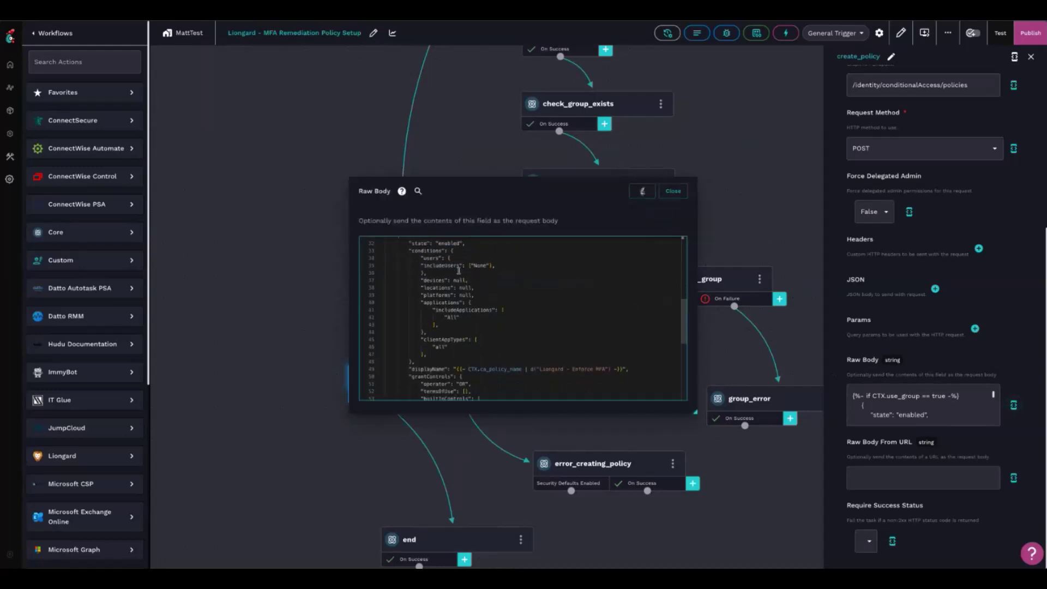
{"action": "scroll", "coordinate": [489, 299], "scroll_direction": "down", "scroll_amount": 2}
{"action": "scroll", "coordinate": [475, 291], "scroll_direction": "up", "scroll_amount": 3}
{"action": "scroll", "coordinate": [497, 291], "scroll_direction": "down", "scroll_amount": 3}
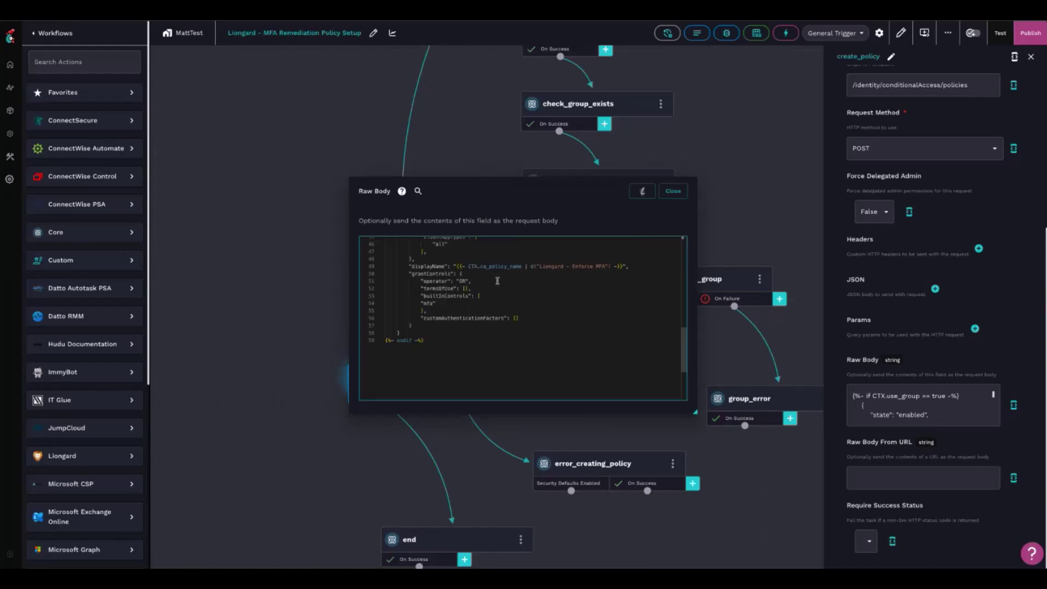
{"action": "scroll", "coordinate": [497, 280], "scroll_direction": "up", "scroll_amount": 6}
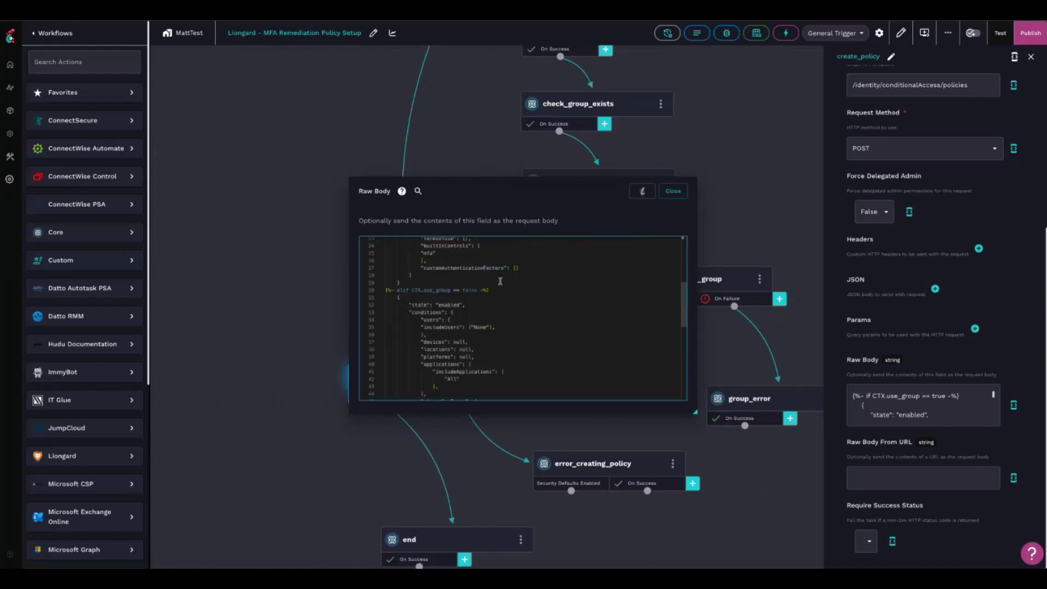
{"action": "left_click", "coordinate": [669, 195]}
{"action": "left_click_drag", "start_coordinate": [642, 374], "coordinate": [614, 307]}
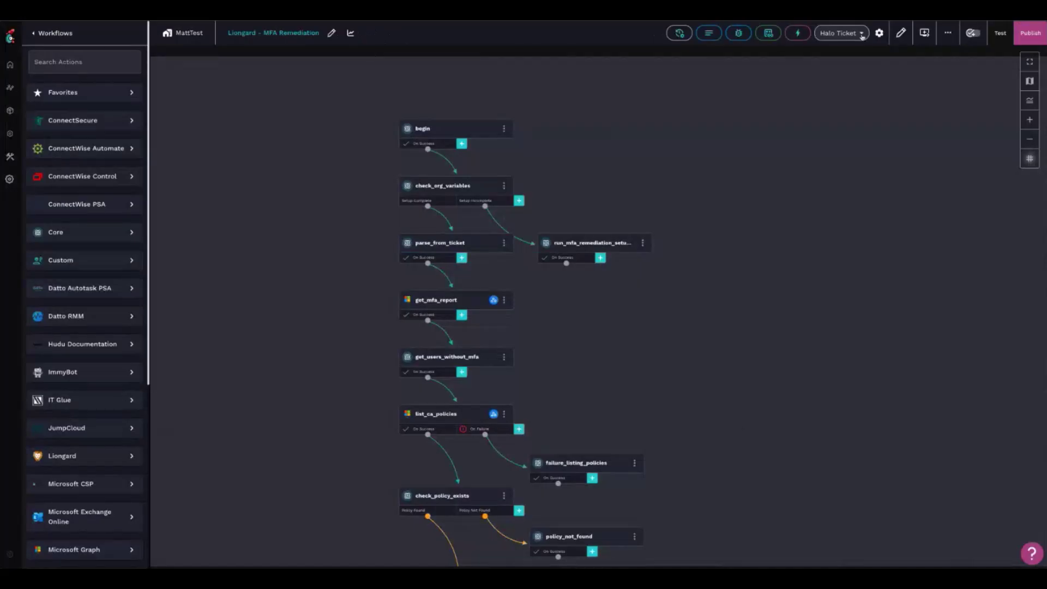
- Scroll the canvas from check_policy_exists down to the add_user_to_policy and add_user_to_group branches
{"action": "scroll", "coordinate": [637, 133], "scroll_direction": "down", "scroll_amount": 2}
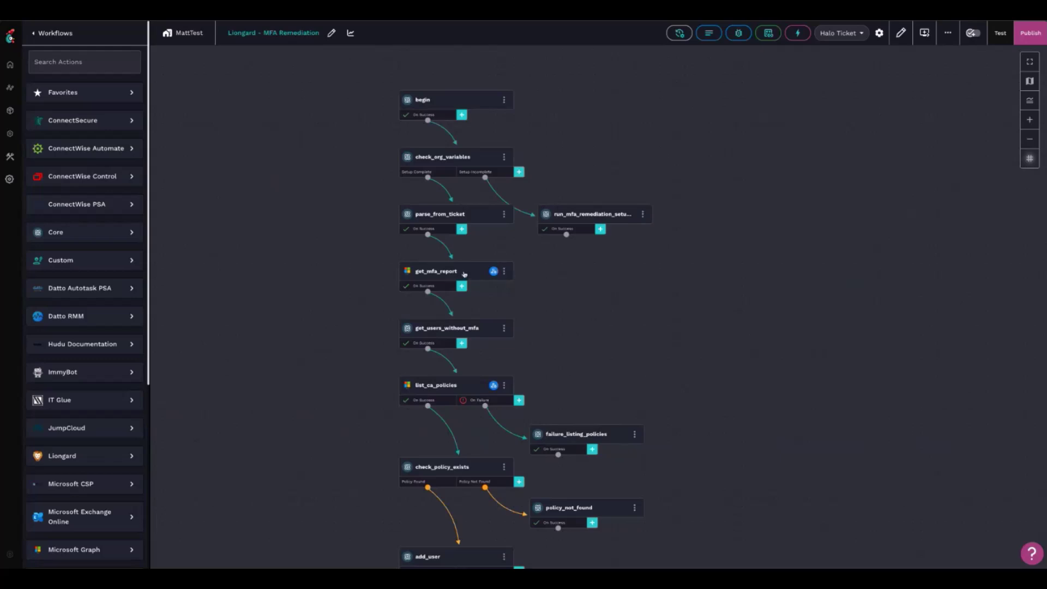
{"action": "scroll", "coordinate": [540, 267], "scroll_direction": "down", "scroll_amount": 3}
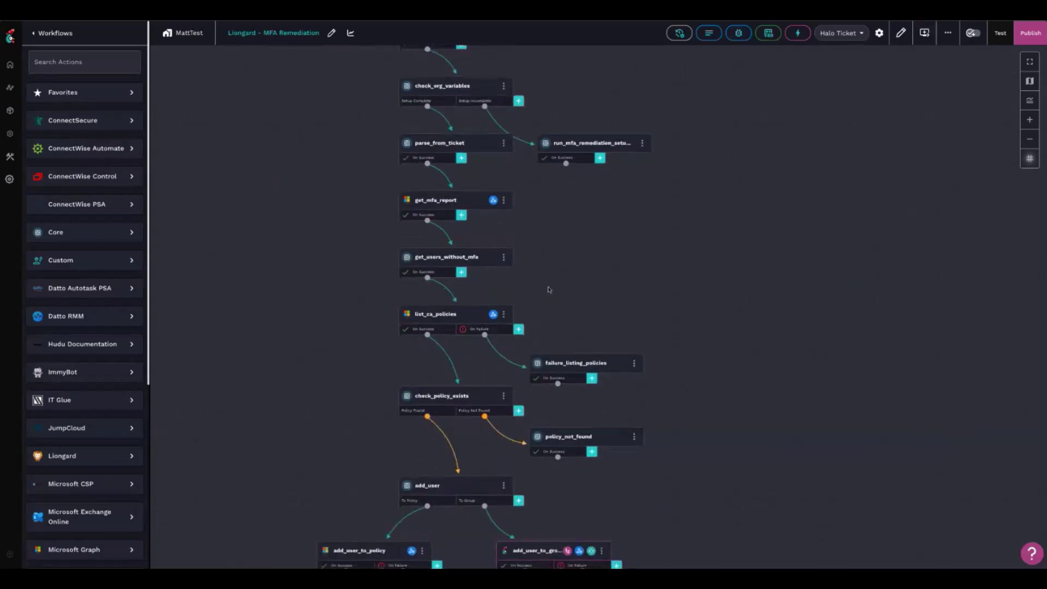
{"action": "scroll", "coordinate": [549, 284], "scroll_direction": "down", "scroll_amount": 1}
{"action": "scroll", "coordinate": [473, 283], "scroll_direction": "down", "scroll_amount": 1}
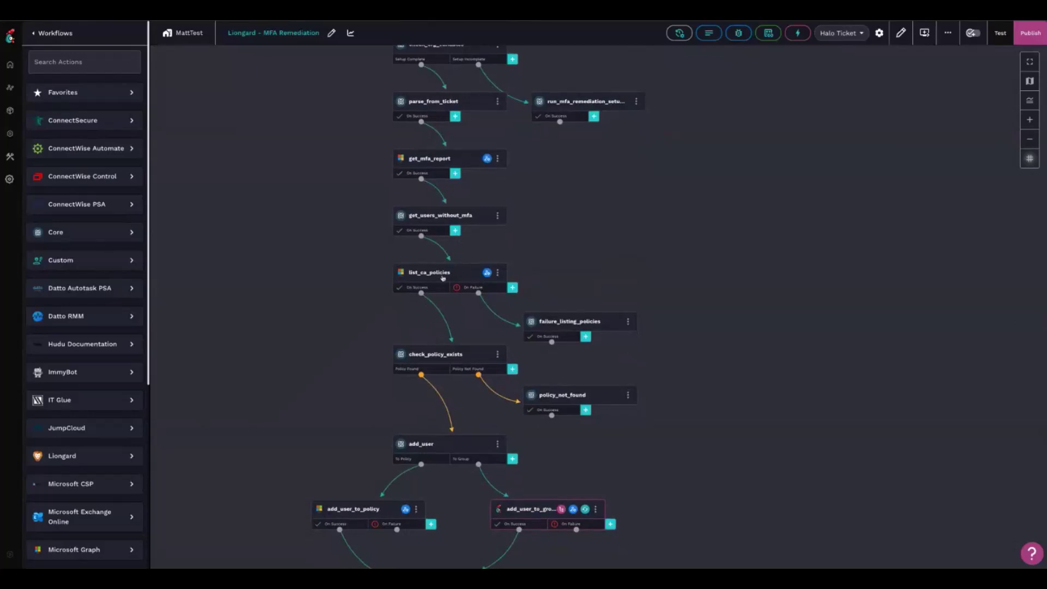
{"action": "scroll", "coordinate": [473, 295], "scroll_direction": "down", "scroll_amount": 1}
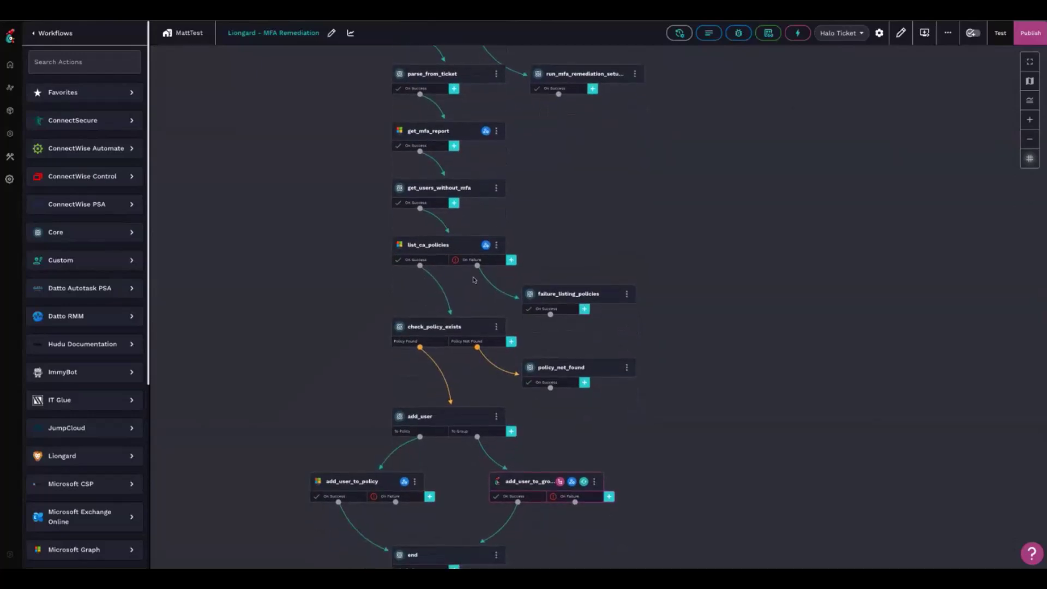
{"action": "scroll", "coordinate": [472, 281], "scroll_direction": "down", "scroll_amount": 1}
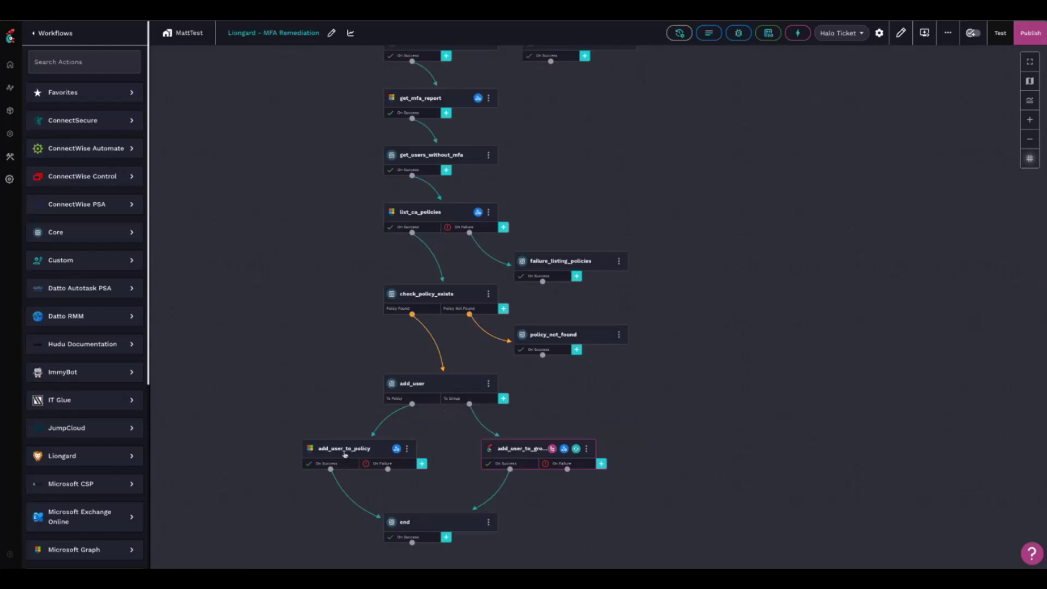
- Check add_user_to_policy's full Graph endpoint path, /identity/conditionalAccess/policies, used by its PATCH request
{"action": "left_click", "coordinate": [345, 451]}
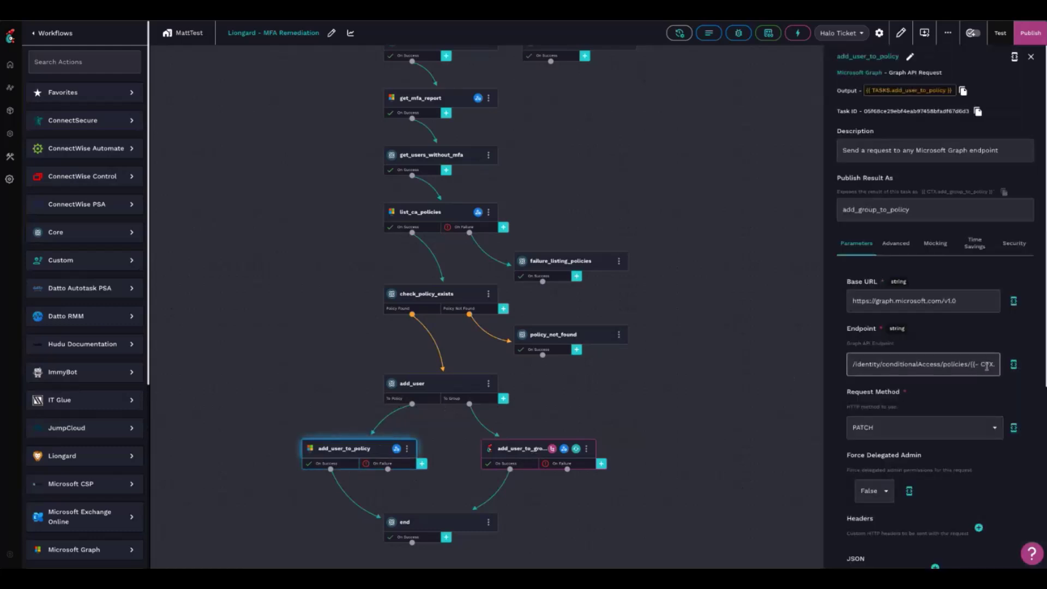
{"action": "left_click", "coordinate": [1012, 364]}
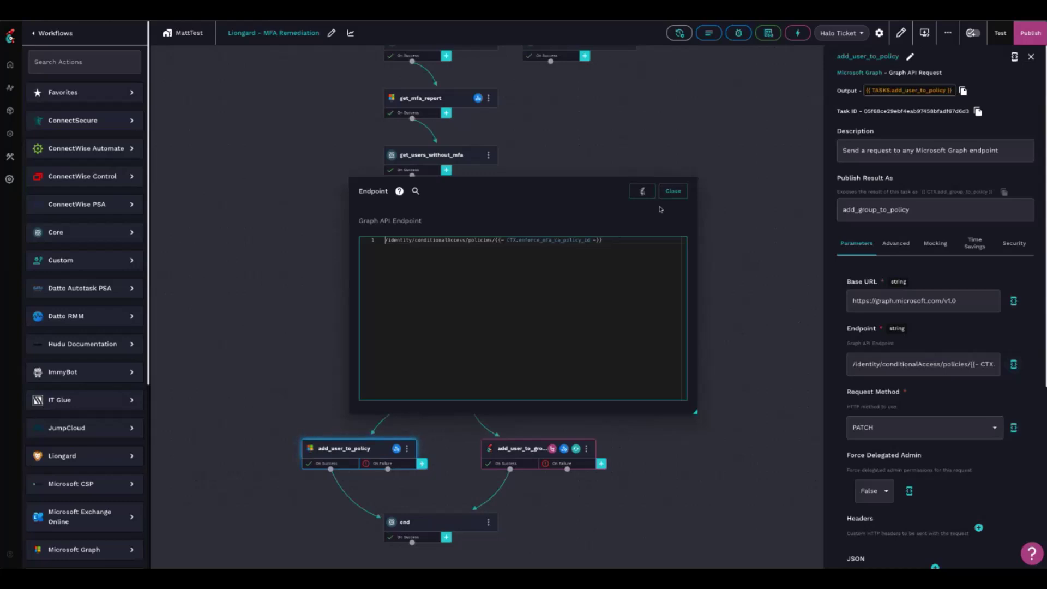
{"action": "left_click", "coordinate": [673, 196]}
{"action": "scroll", "coordinate": [474, 401], "scroll_direction": "down", "scroll_amount": 2}
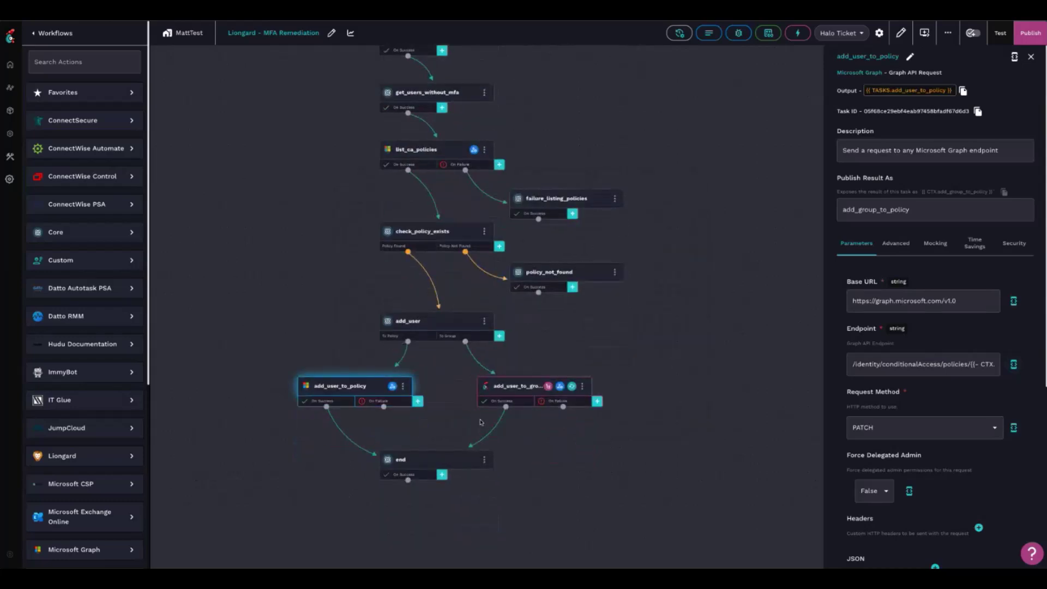